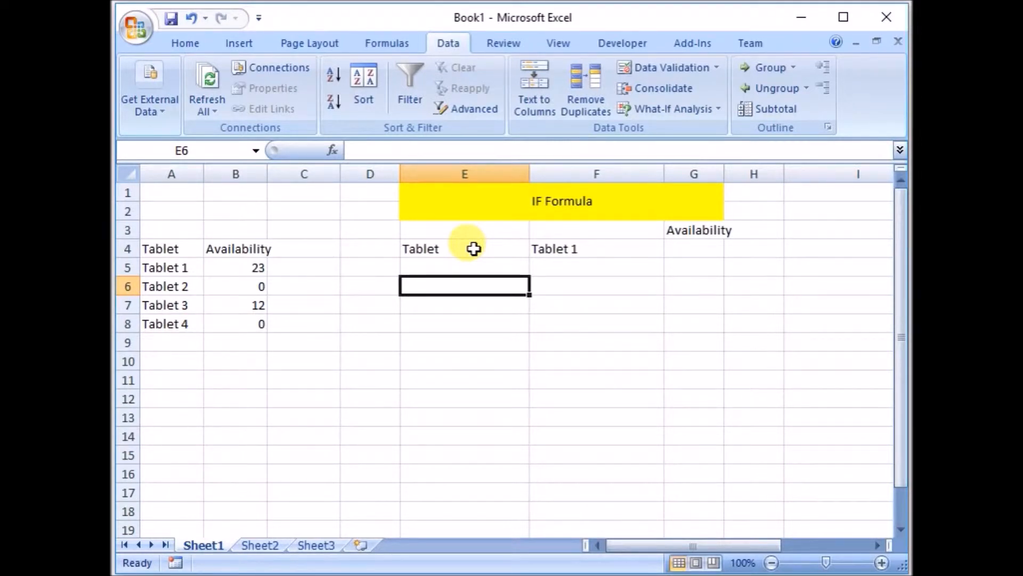
Examine the tablet list with its availability figures in A4:B8 and the tablet selection in F4.
left_click(167, 248)
left_click_drag(167, 248, 164, 324)
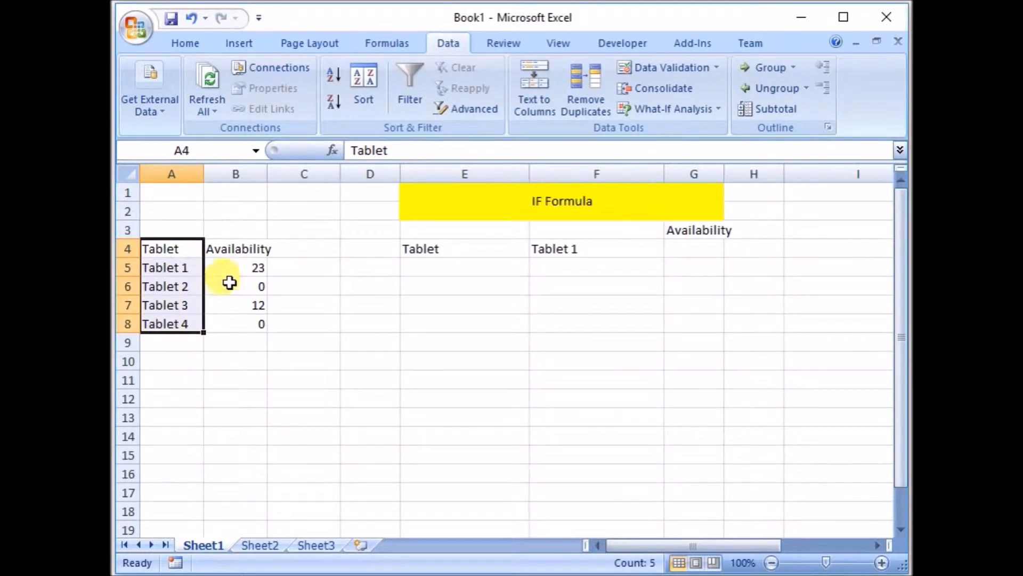
left_click_drag(228, 243, 229, 318)
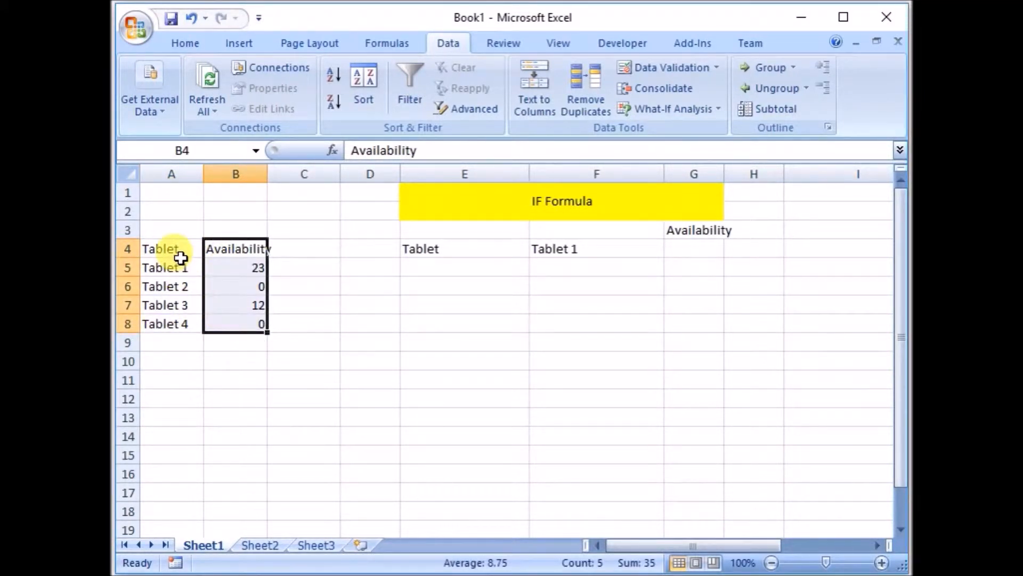
left_click_drag(154, 248, 233, 318)
left_click(234, 301)
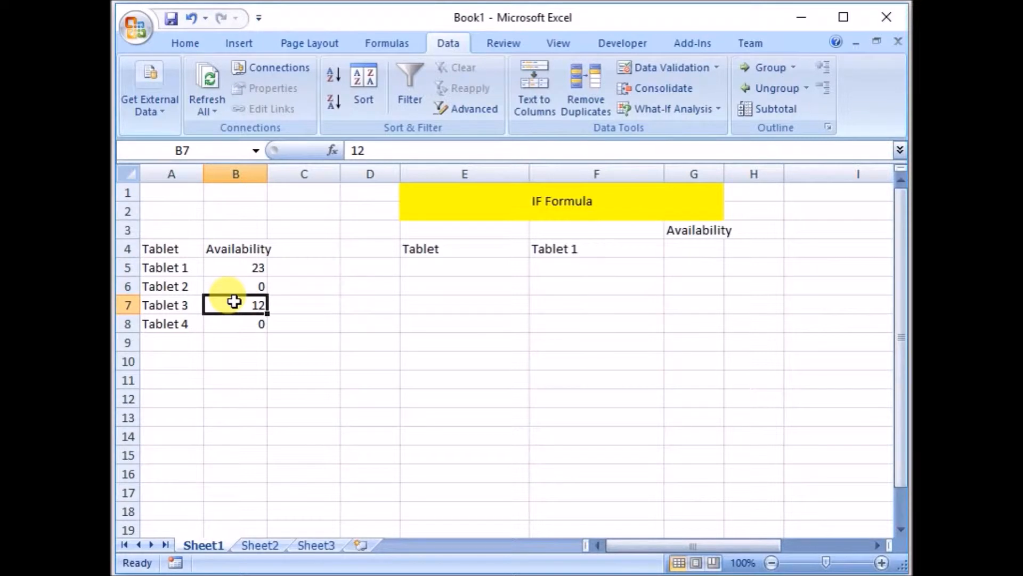
left_click(232, 252)
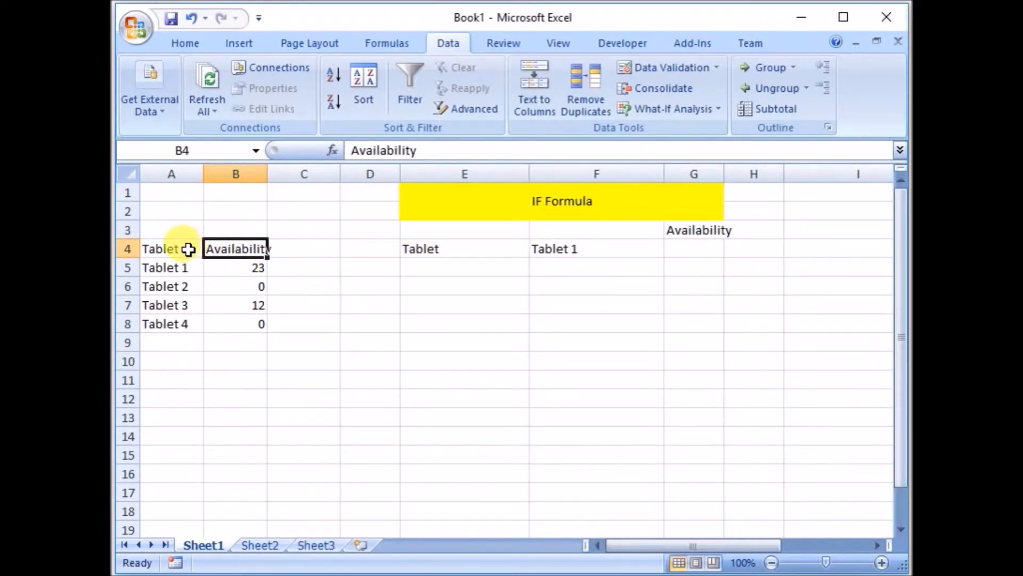
left_click_drag(179, 249, 245, 322)
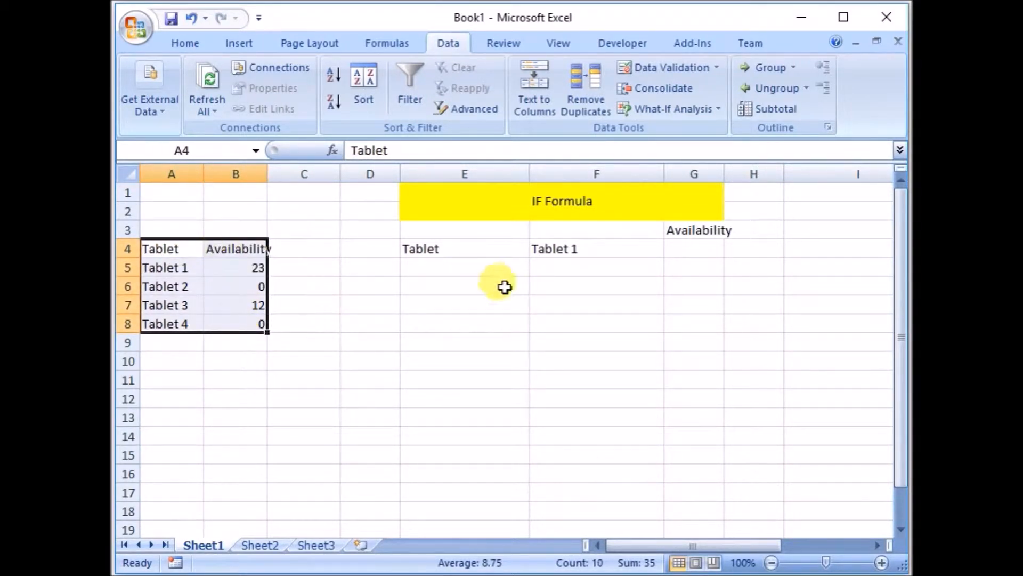
left_click(595, 248)
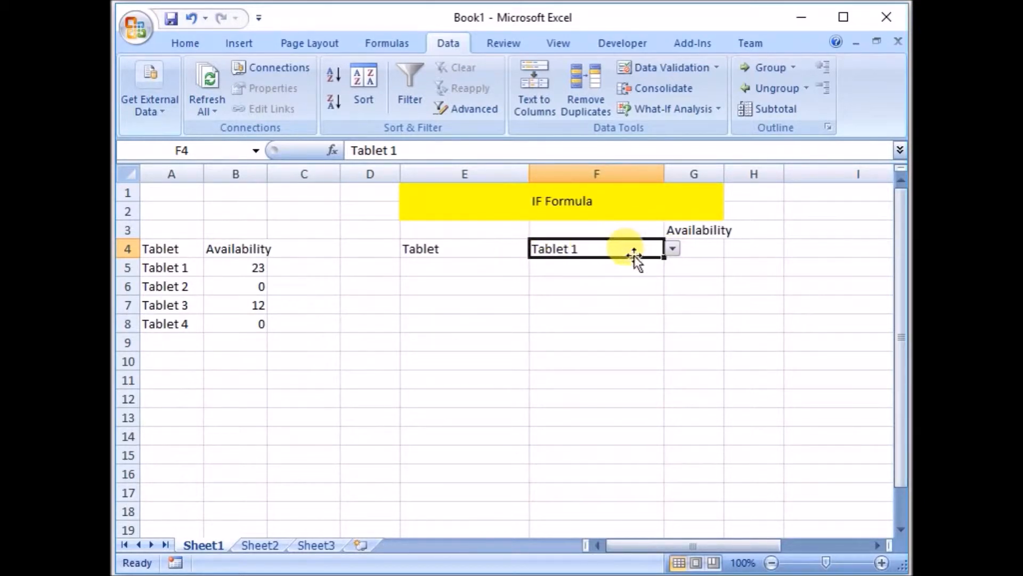
Start an IF formula in cell G4 under the Availability heading.
left_click(695, 249)
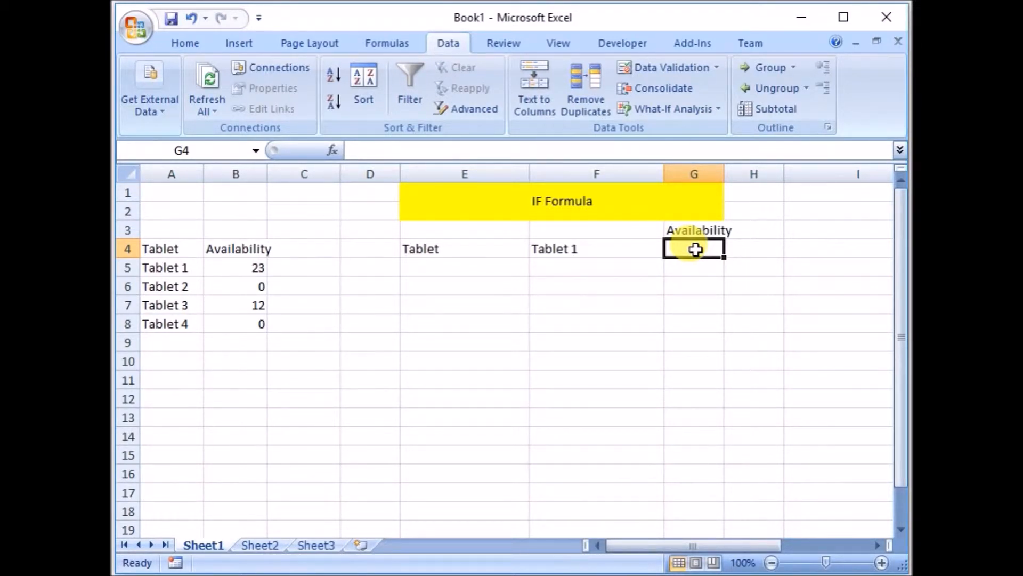
type("=if")
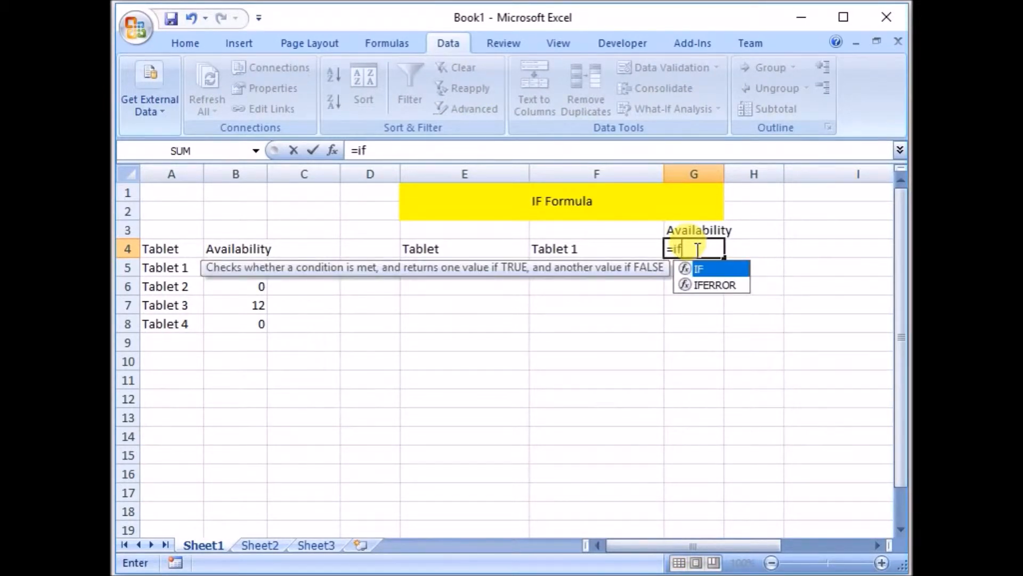
key("Tab")
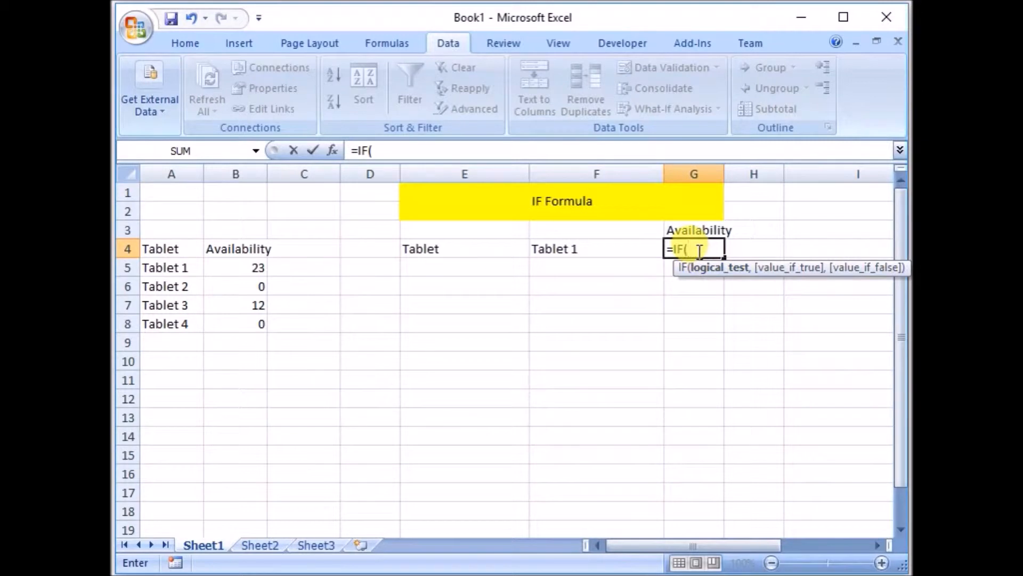
left_click(236, 271)
type("=")
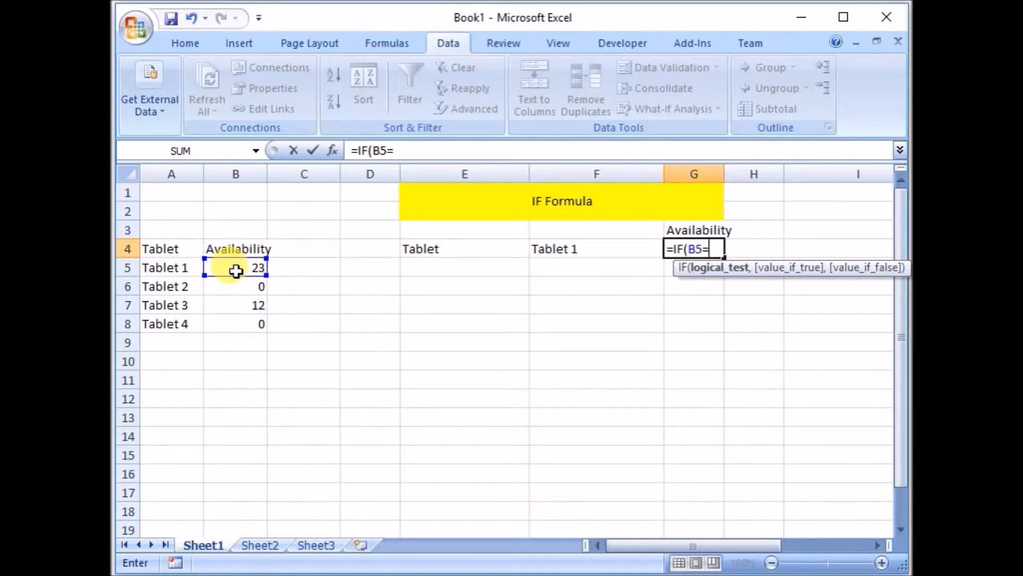
double_click(693, 249)
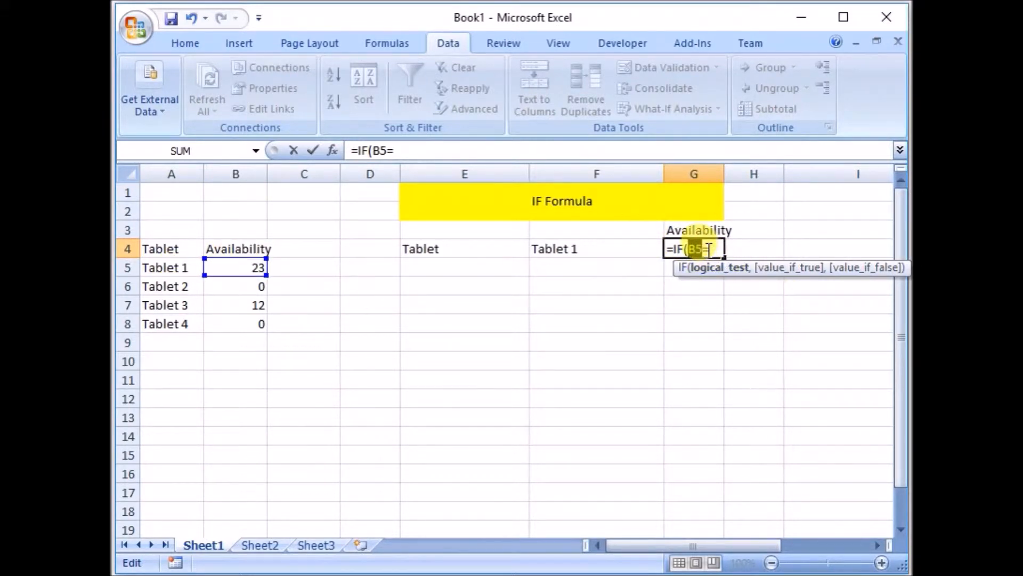
left_click_drag(706, 249, 719, 248)
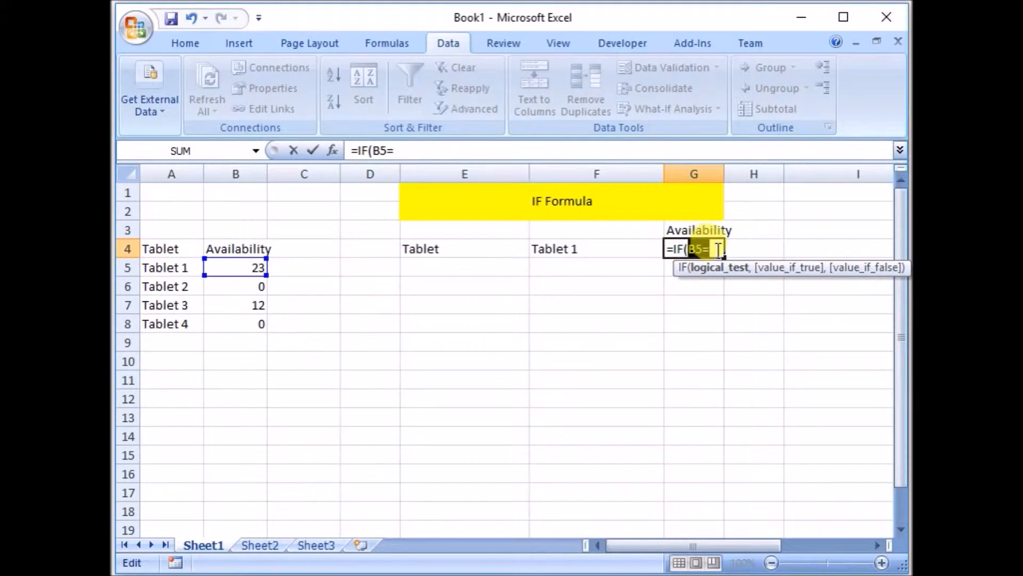
key("BackSpace")
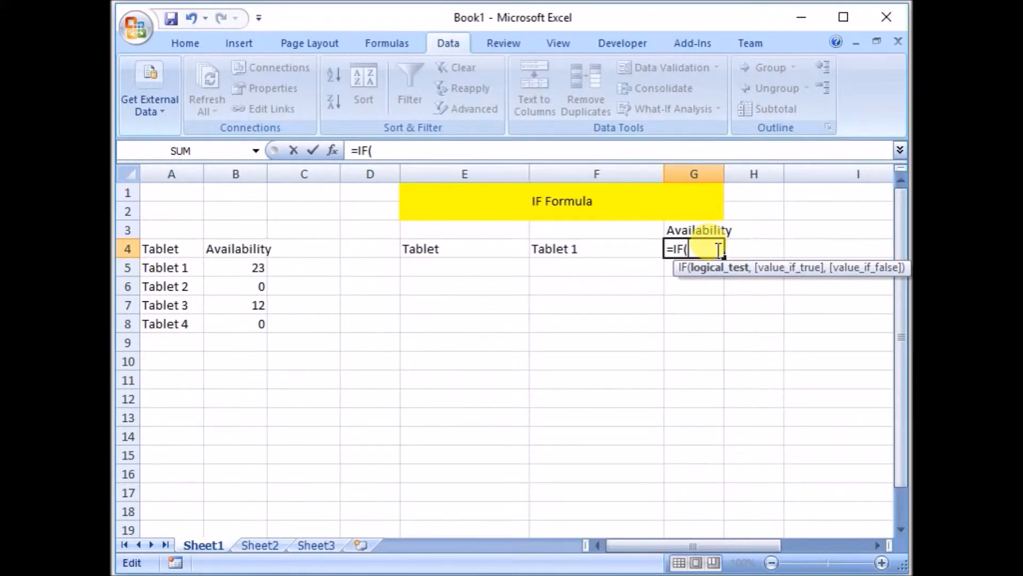
Nest VLOOKUP(F4,A:B,2,0) inside the IF formula as the start of its logical test.
type("vl")
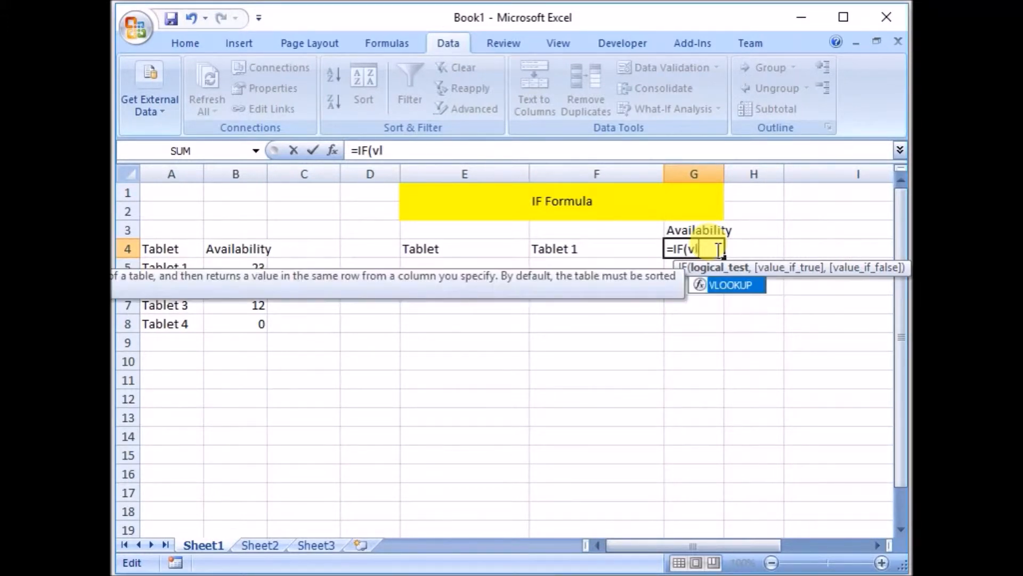
key("Tab")
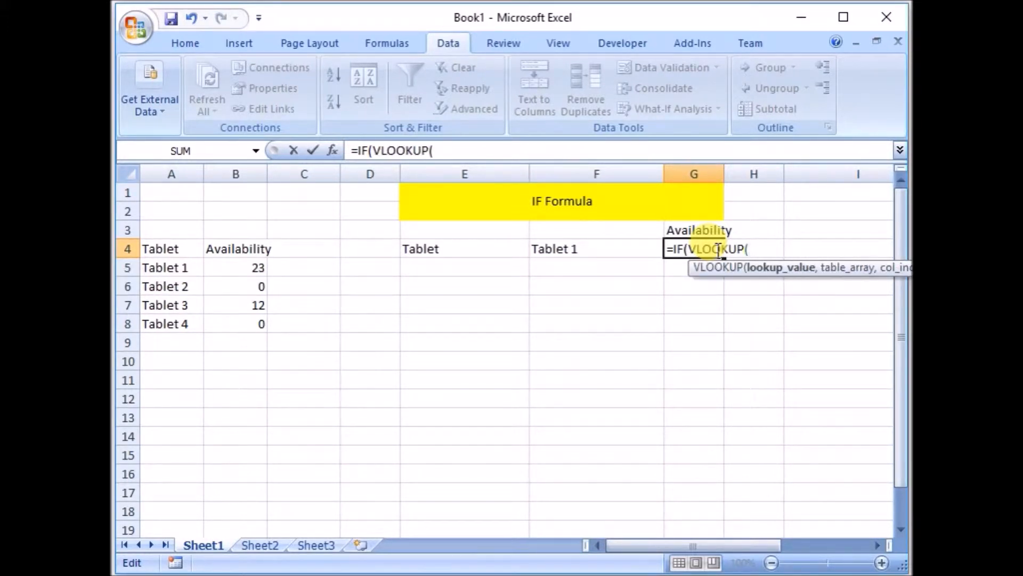
left_click(589, 248)
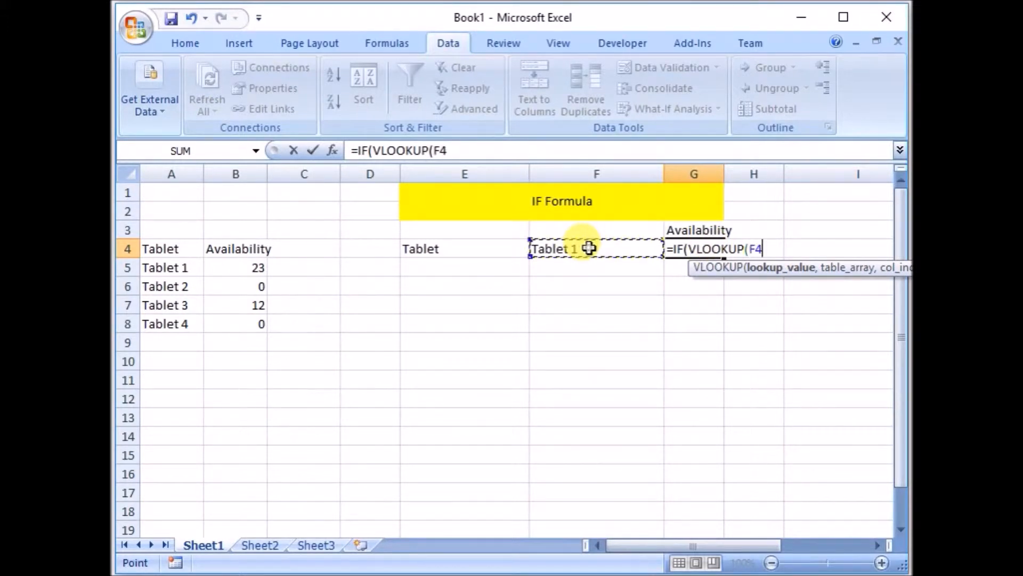
type(",")
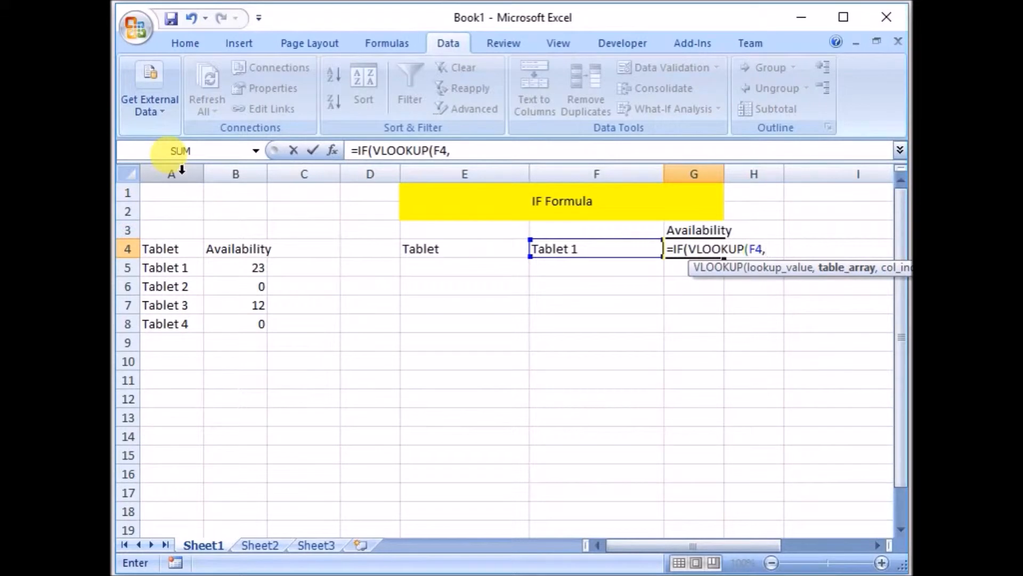
left_click_drag(176, 173, 236, 175)
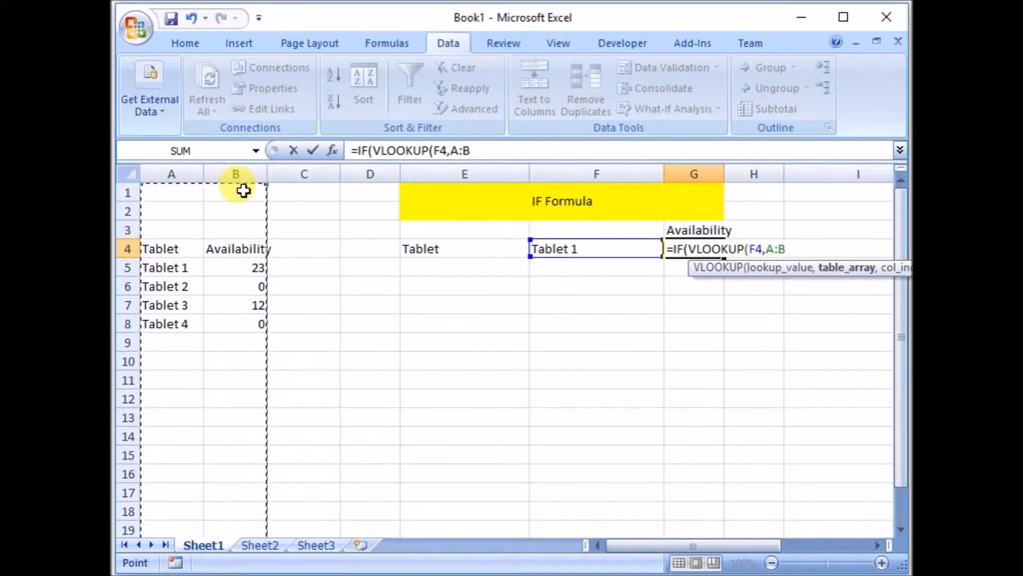
type(",")
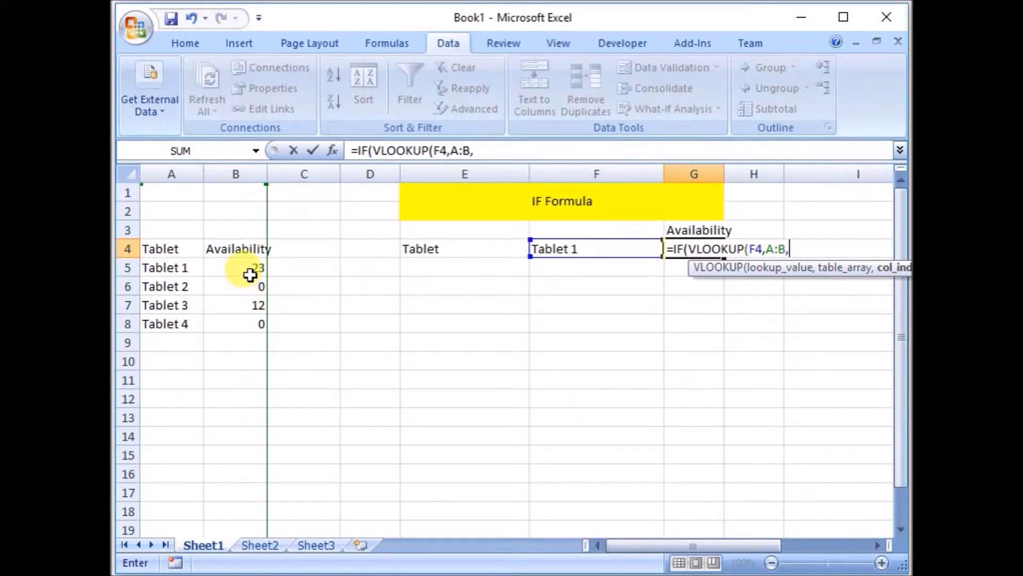
type("2,0")
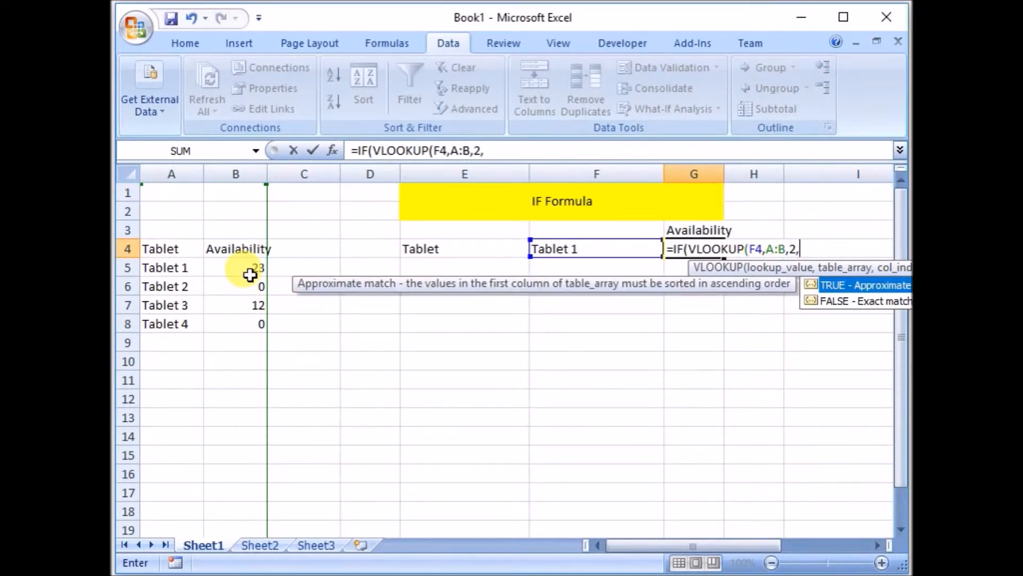
type("),")
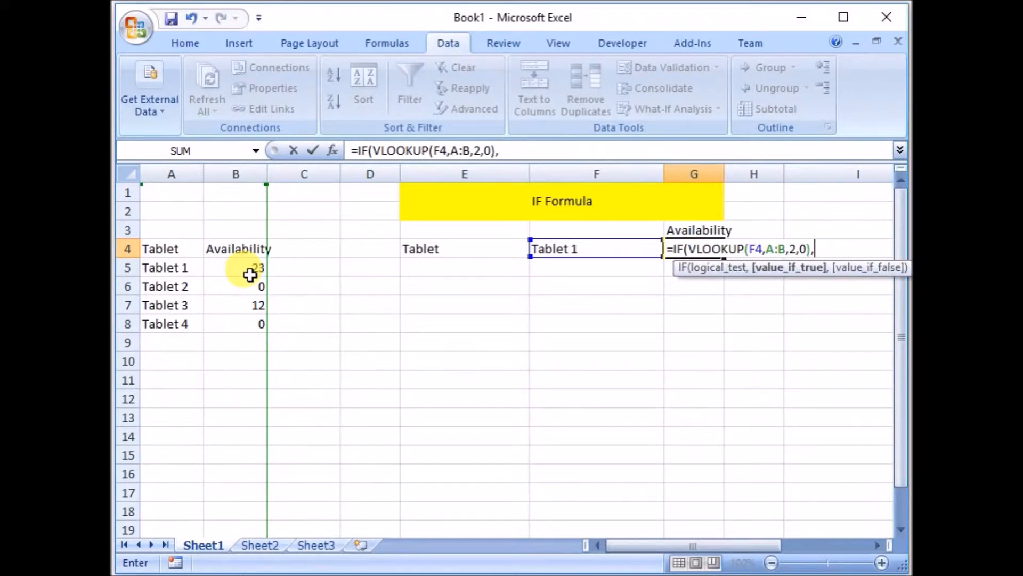
key("BackSpace")
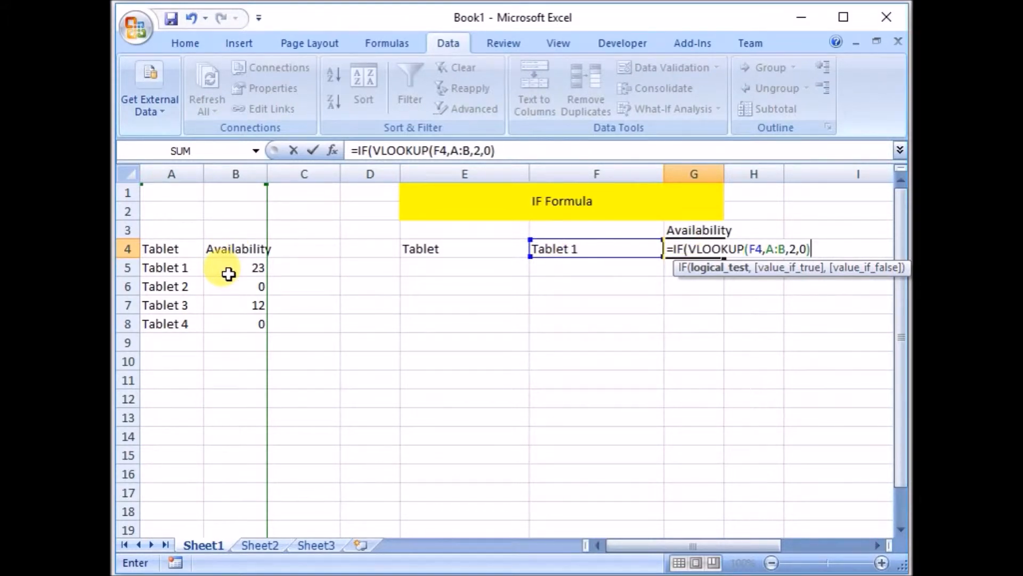
Complete the IF formula with the condition >0, returning "Yes" when true and "No" when false, and enter it.
left_click(818, 249)
type(">0")
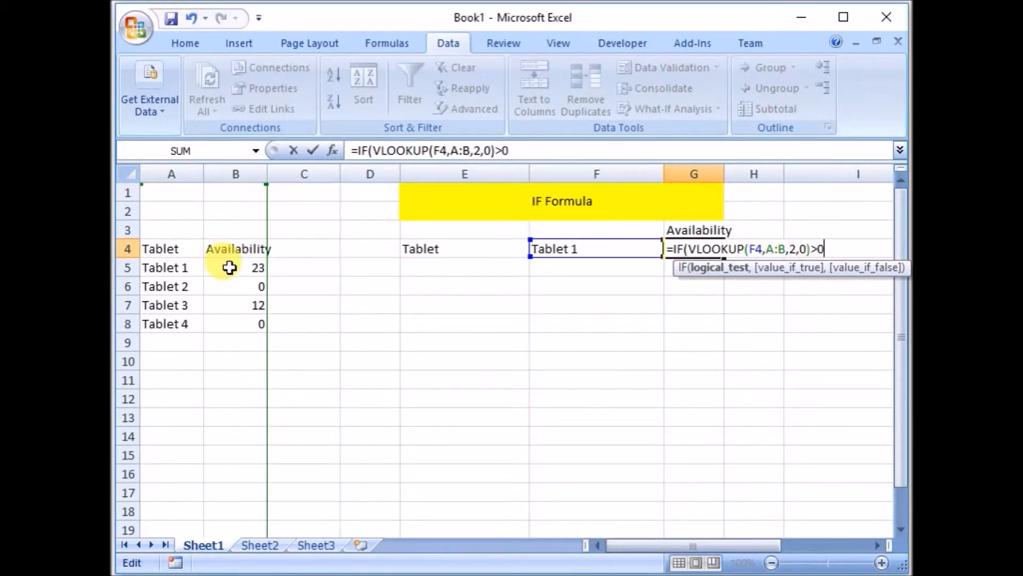
type(",")
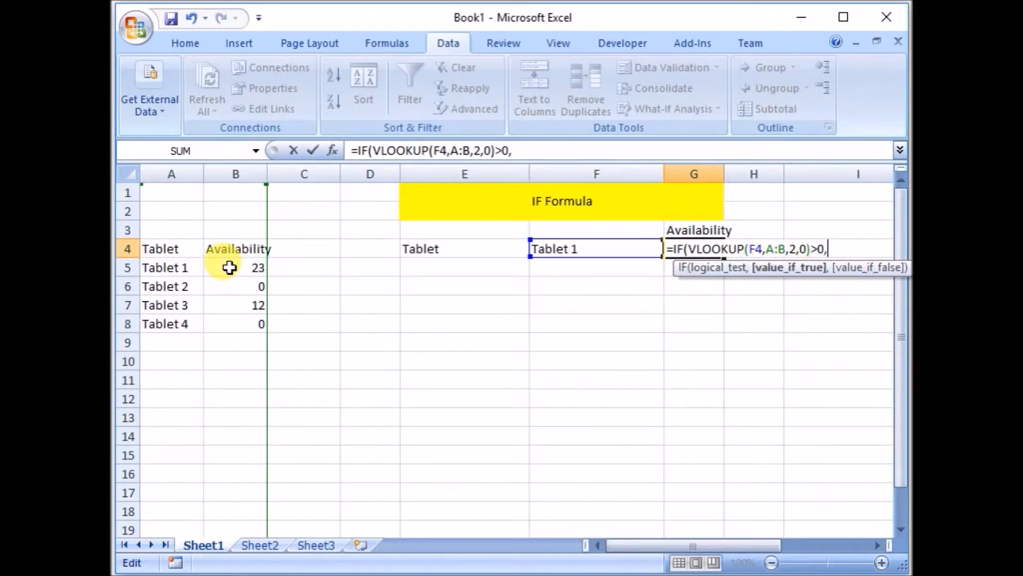
type("\"Yes\",\"")
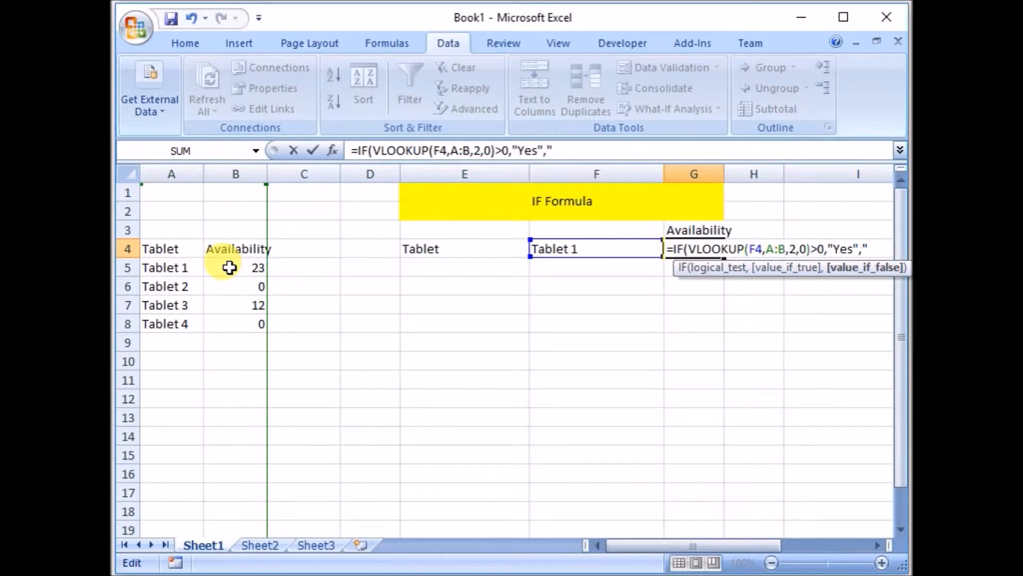
type("No\")")
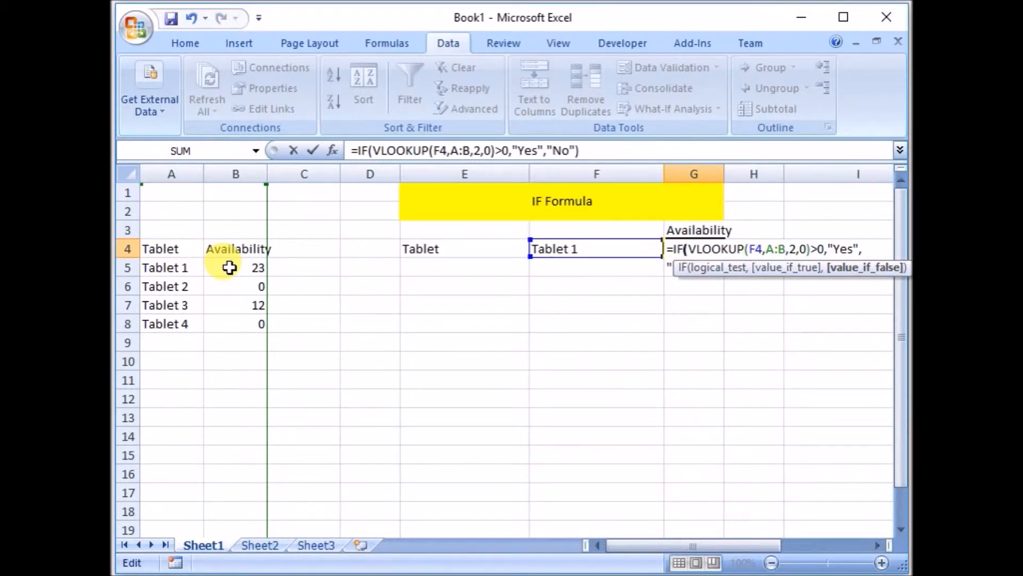
key("Return")
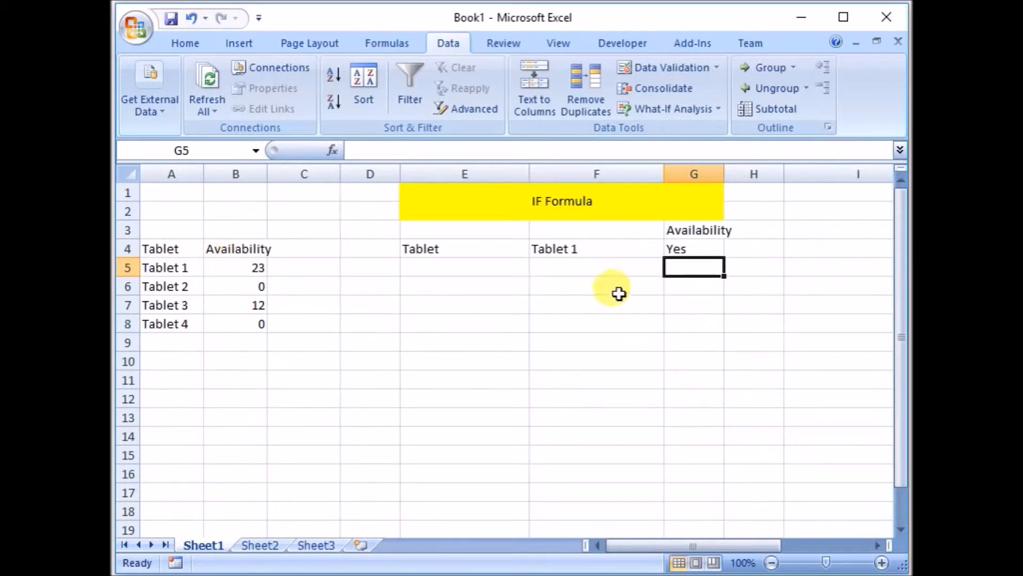
Set Tablet 1's availability in B5 to 0 and check the formula result in G4.
left_click(671, 248)
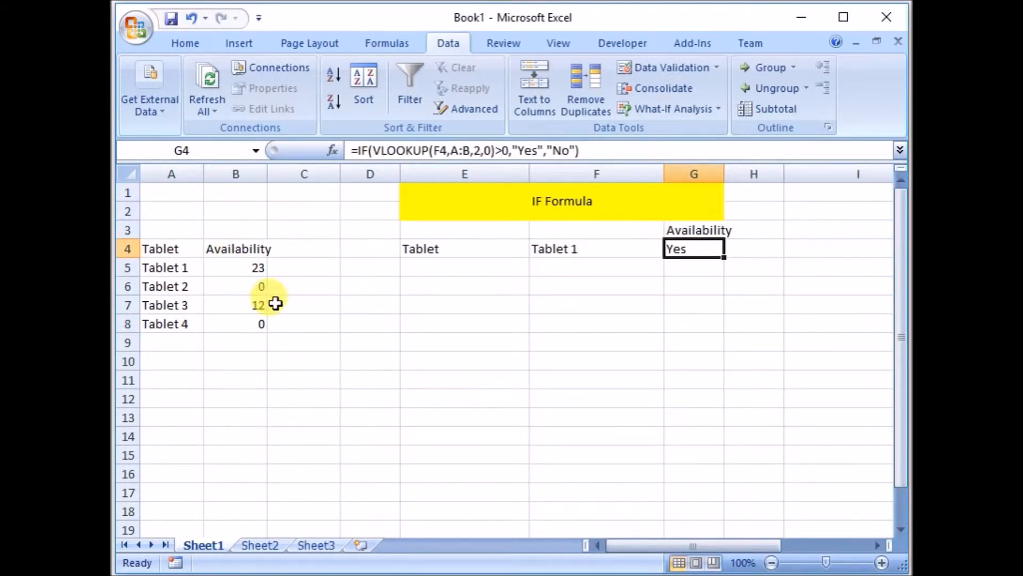
left_click(236, 268)
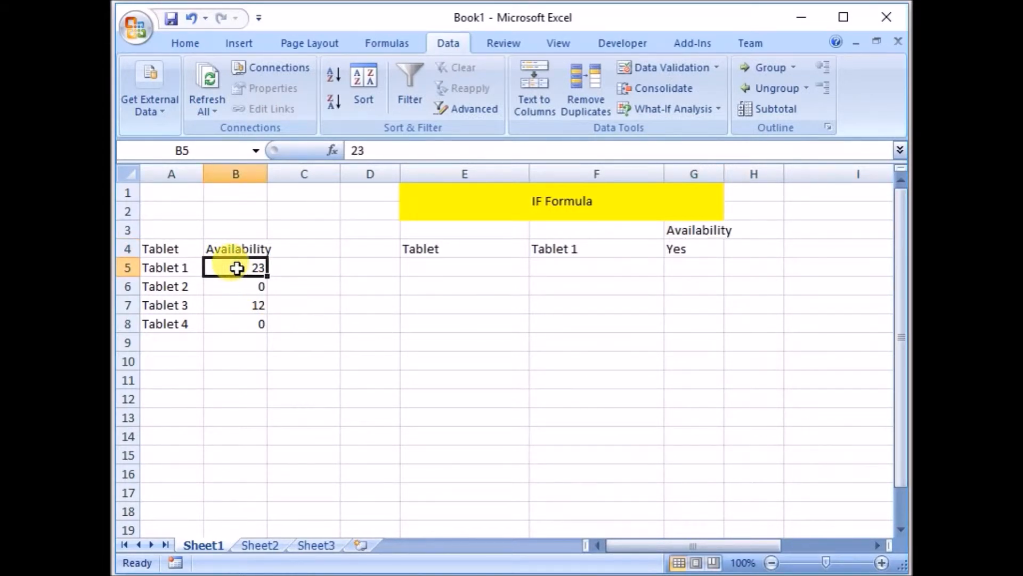
type("0")
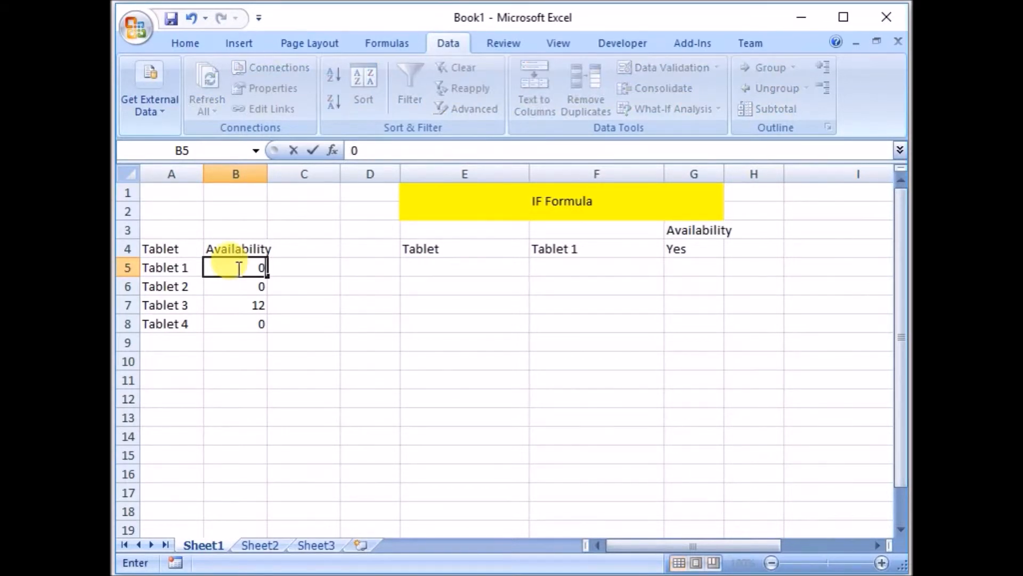
left_click(246, 278)
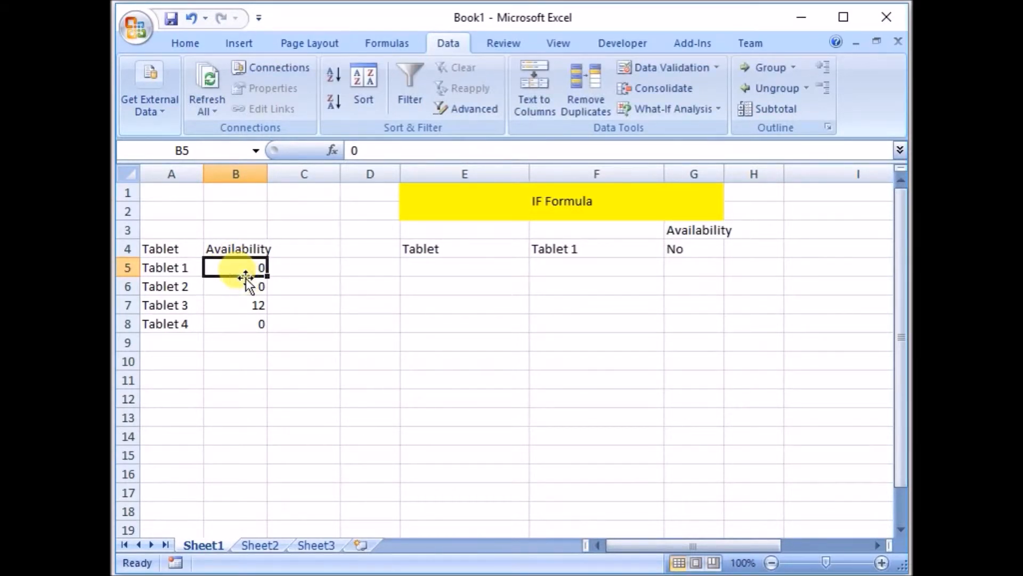
left_click(681, 249)
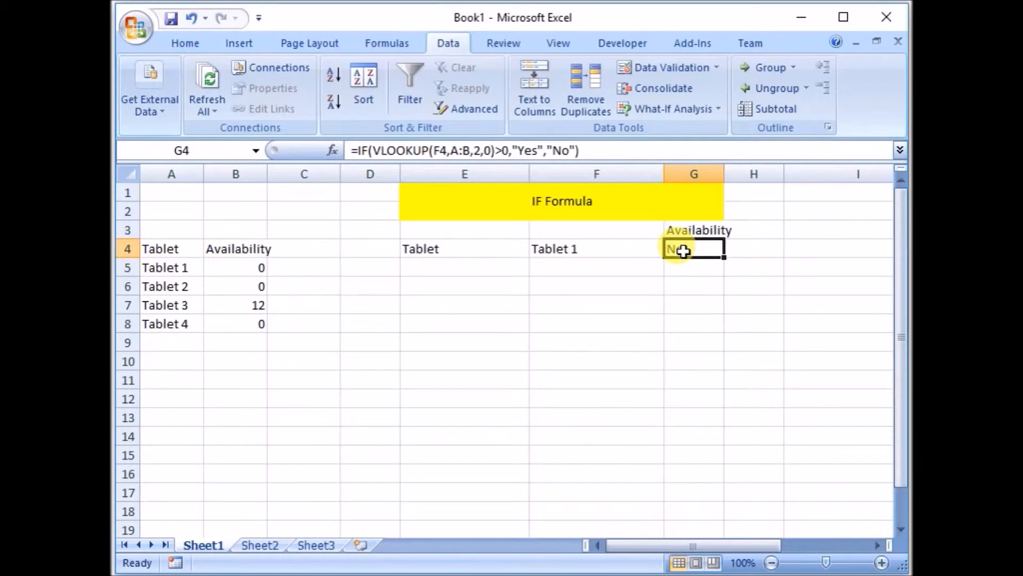
left_click(247, 270)
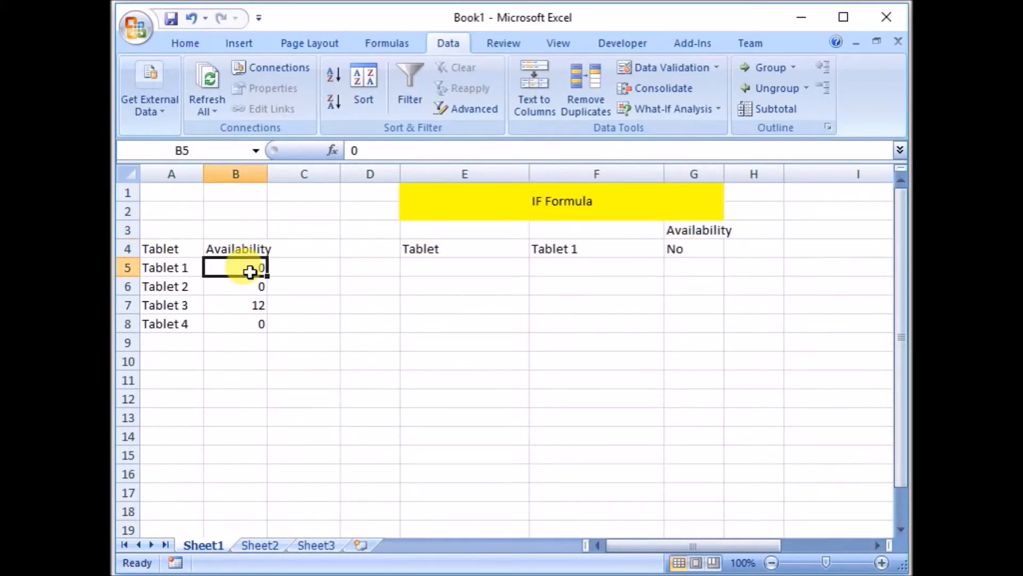
key("Return")
key("Page_Down")
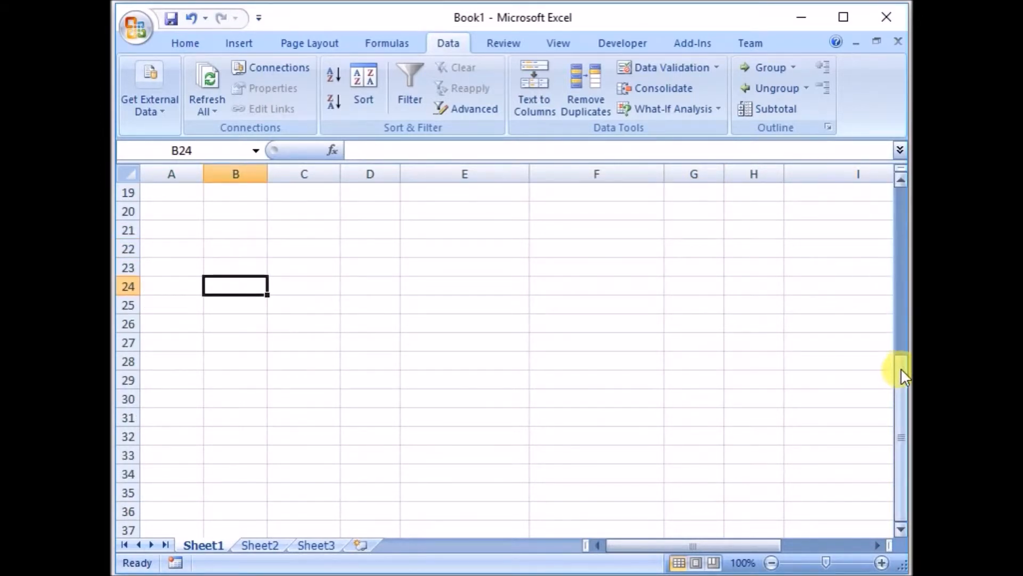
left_click_drag(903, 373, 905, 229)
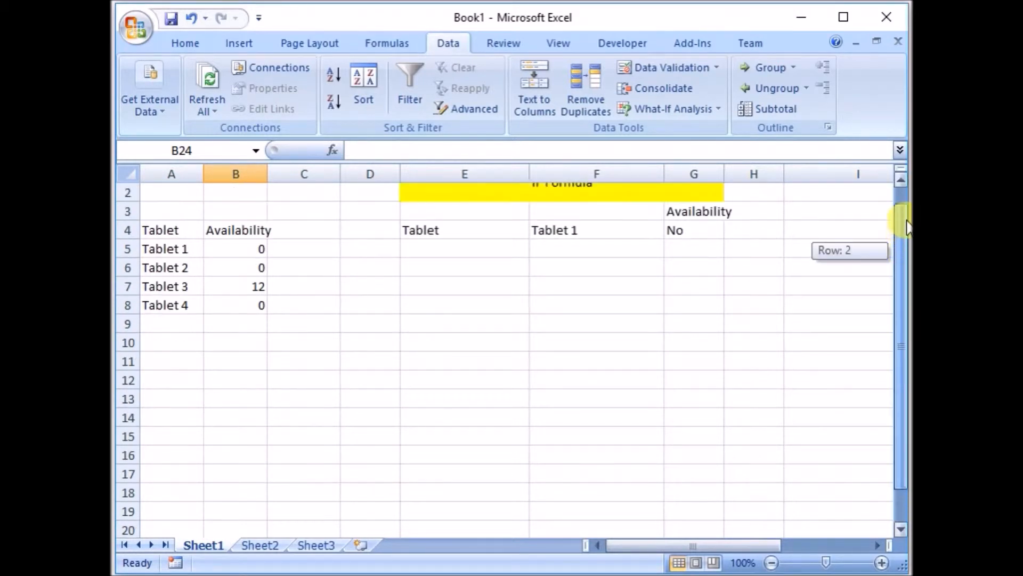
Set Tablet 1's availability in B5 to 23.
left_click(246, 246)
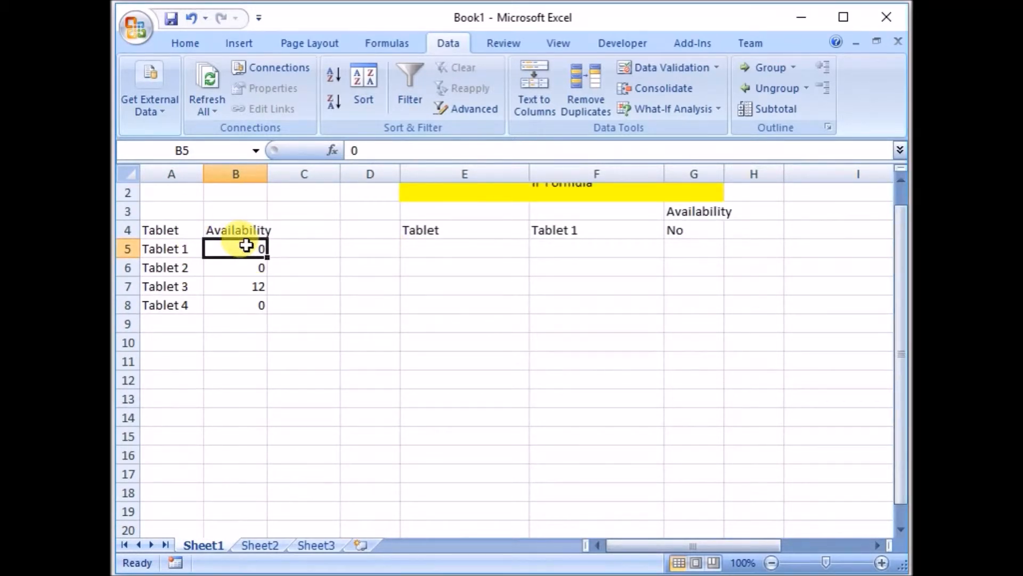
type("23")
left_click(312, 288)
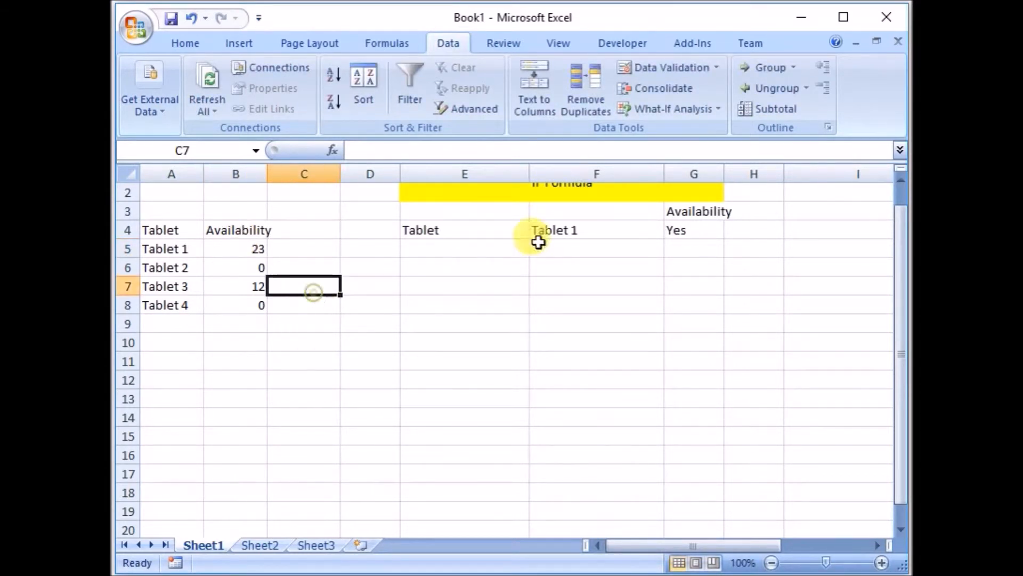
Review the logical test and the value-if-false argument of the IF formula in G4, leaving the formula as it is.
left_click_drag(902, 249, 903, 240)
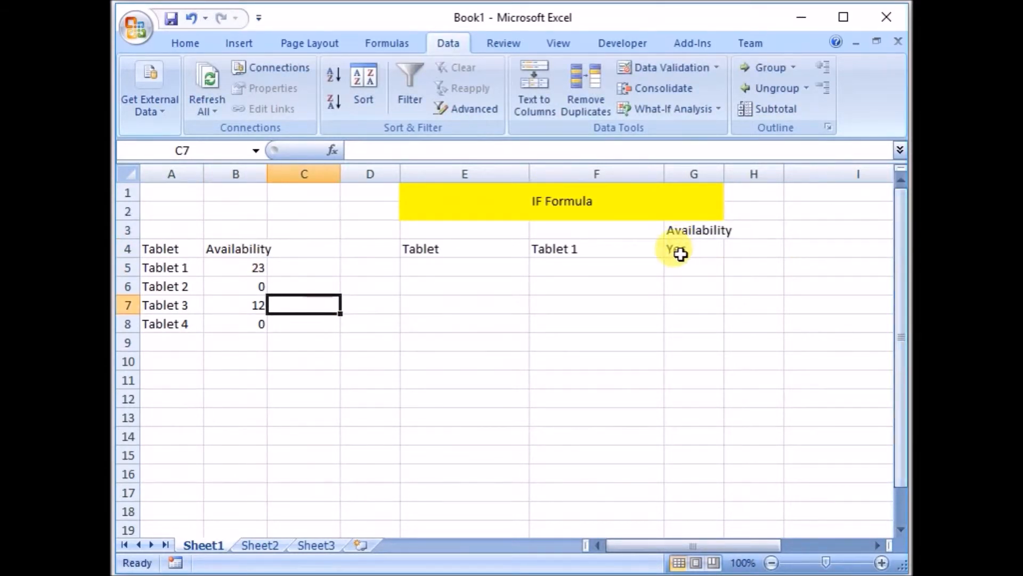
left_click(678, 250)
left_click_drag(373, 151, 506, 155)
key("Escape")
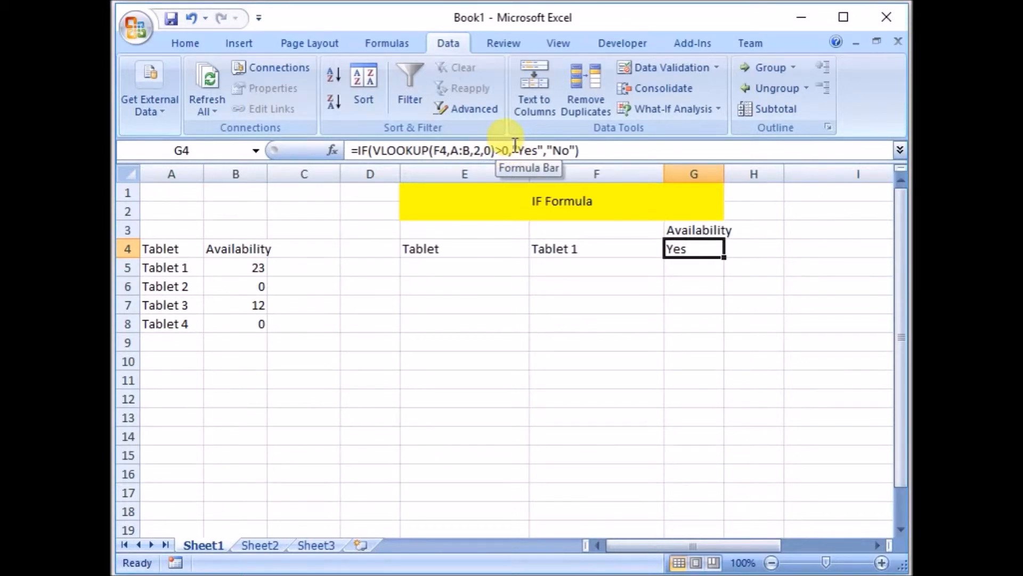
left_click_drag(547, 151, 577, 152)
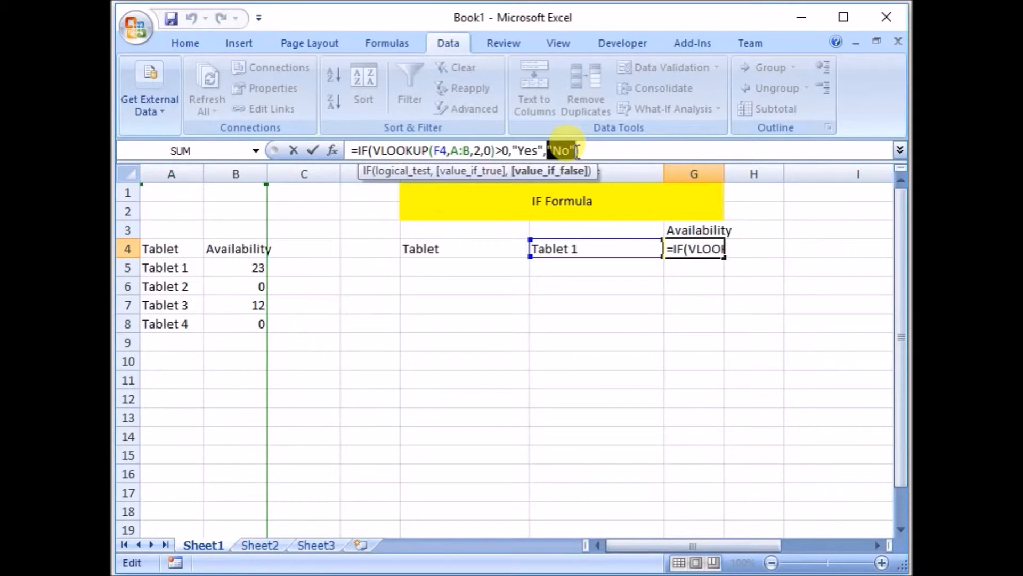
key("ctrl+Return")
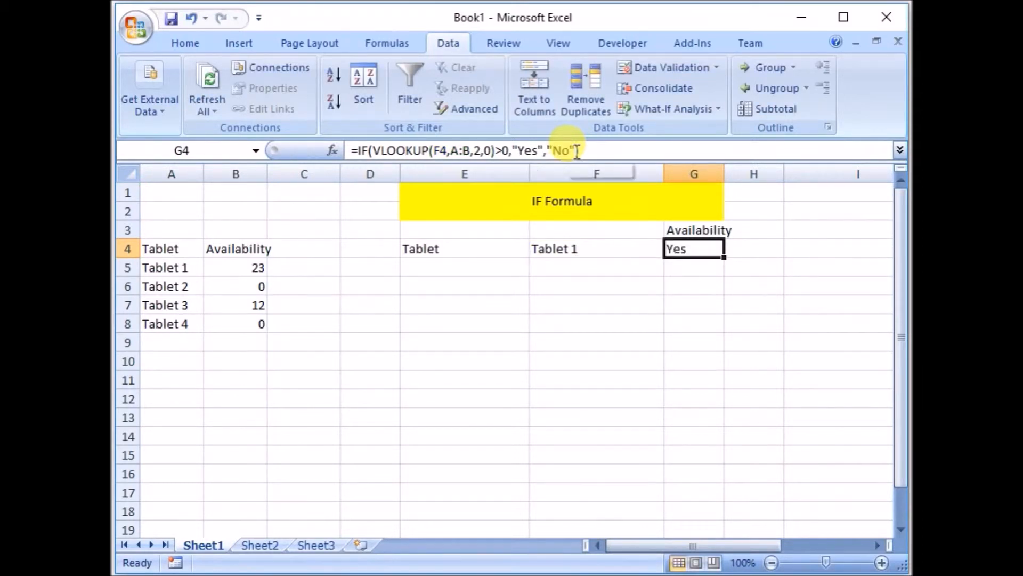
Choose Tablet 2 in F4 and compare the formula result in G4 with its availability in B6.
left_click(640, 248)
left_click(674, 249)
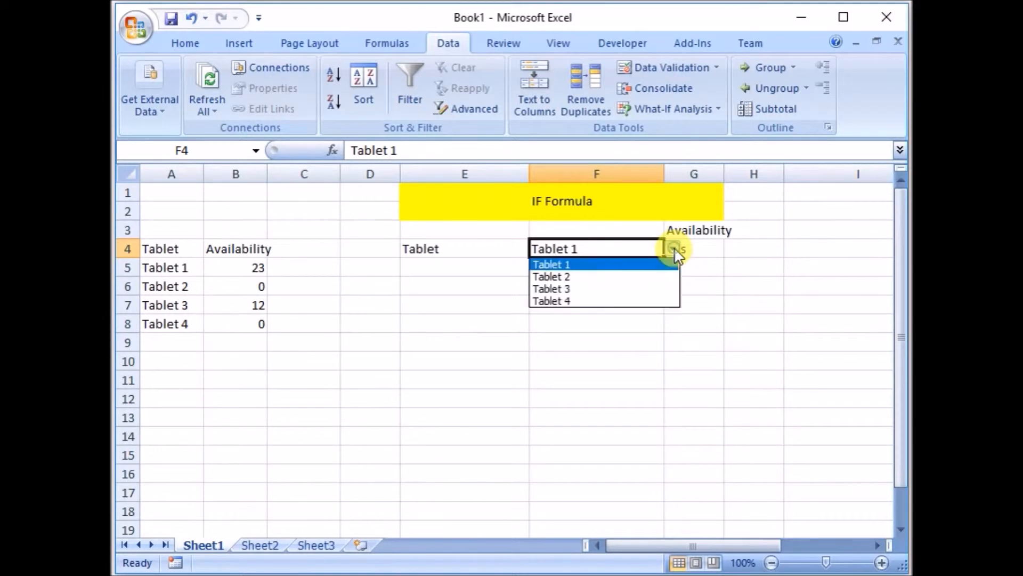
left_click(604, 278)
left_click(702, 249)
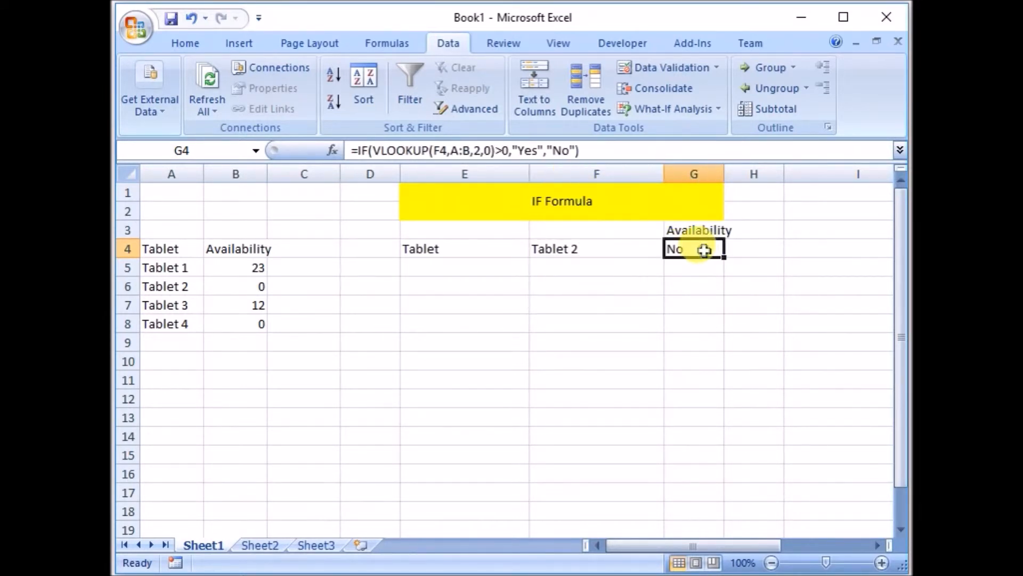
left_click(244, 291)
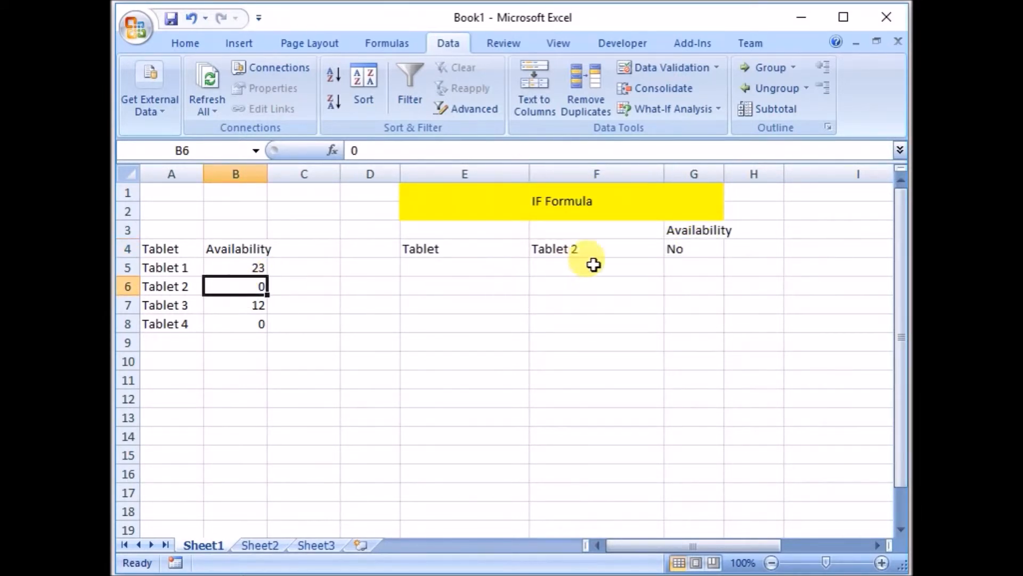
Choose Tablet 3 in F4 and check the formula result in G4.
left_click(656, 249)
left_click(674, 249)
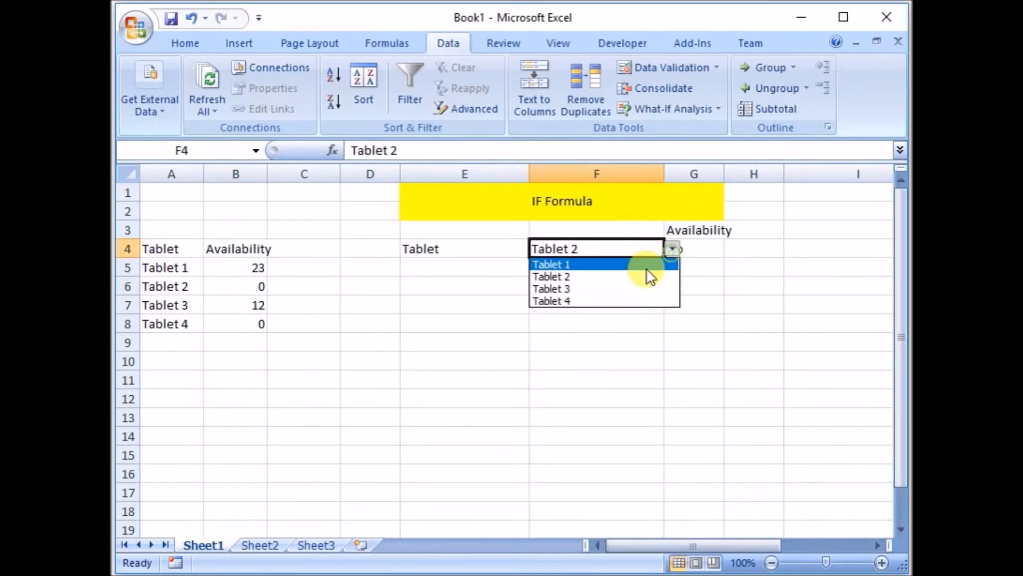
left_click(602, 286)
left_click(691, 250)
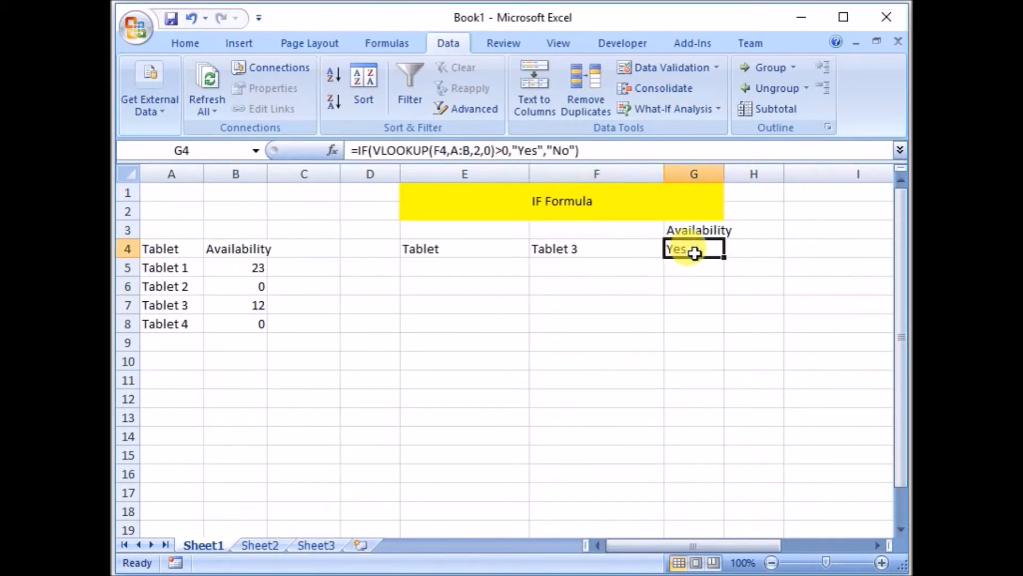
Choose Tablet 4 in F4 and compare the formula result in G4 with its availability in B8.
left_click(607, 249)
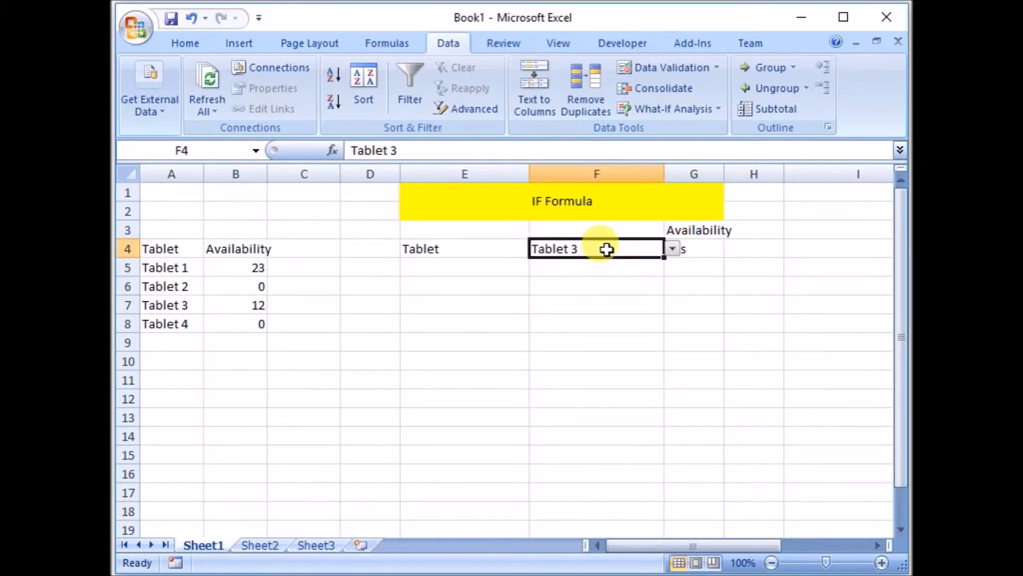
left_click(673, 249)
left_click(607, 301)
left_click(691, 282)
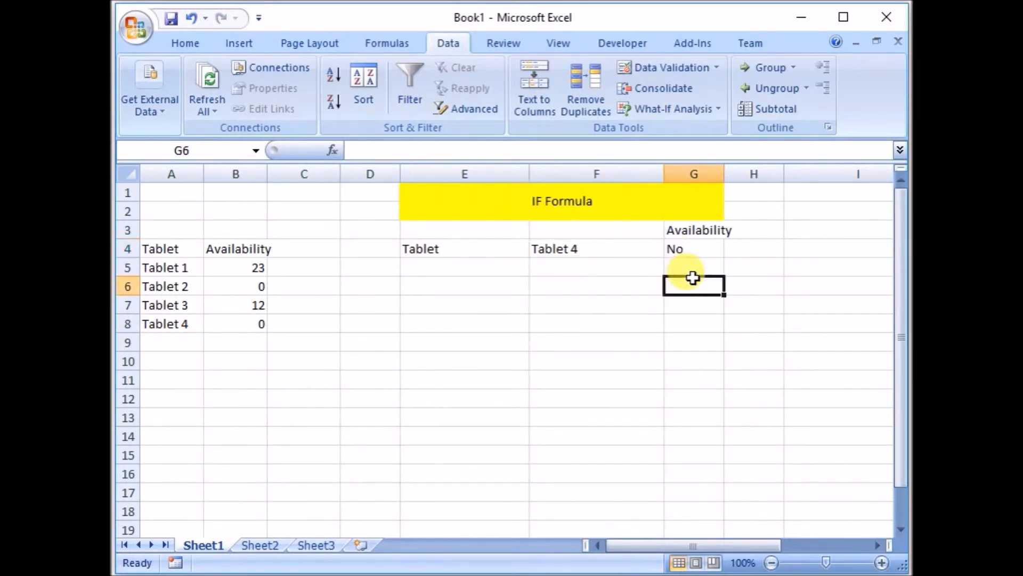
left_click(261, 329)
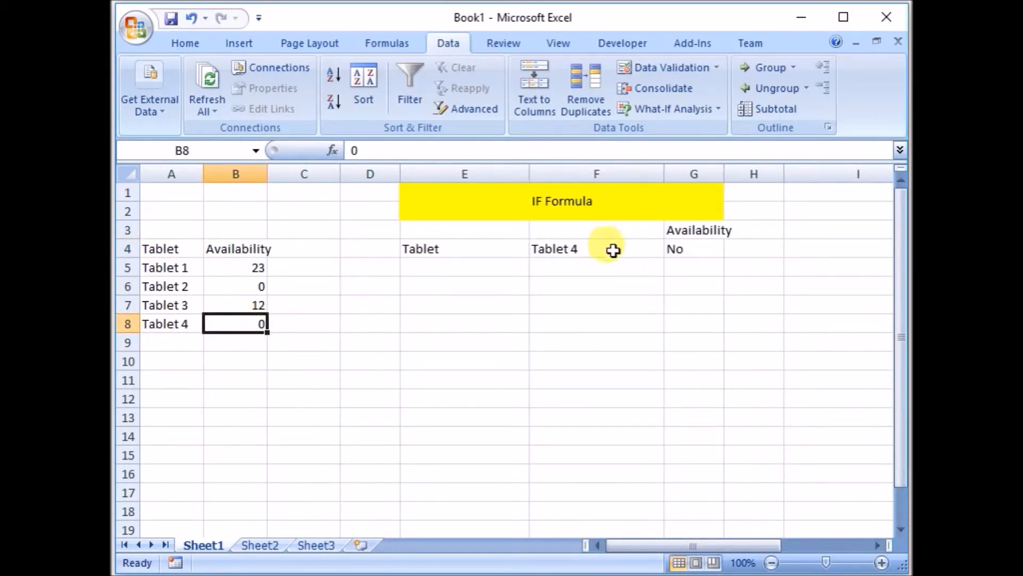
left_click(596, 249)
Examine the VLOOKUP logical test inside G4's IF formula, along with the tablet label and selection in E4 and F4.
left_click(690, 249)
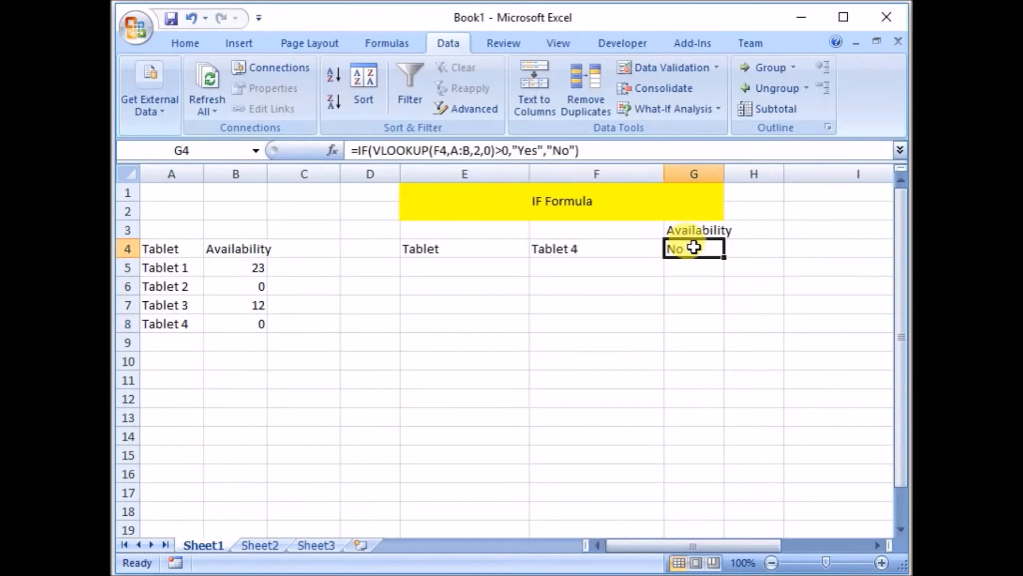
left_click_drag(374, 151, 510, 155)
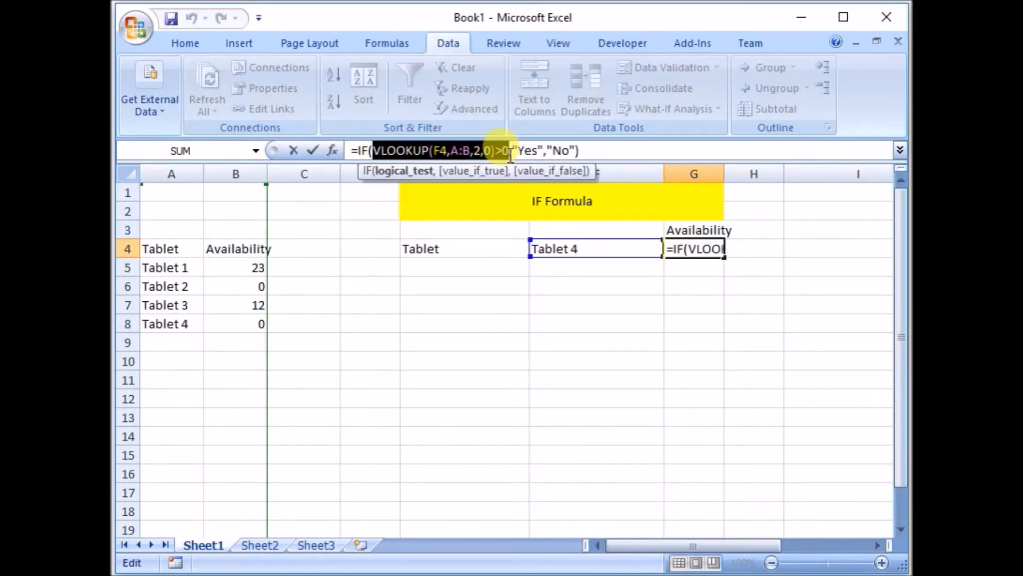
key("Escape")
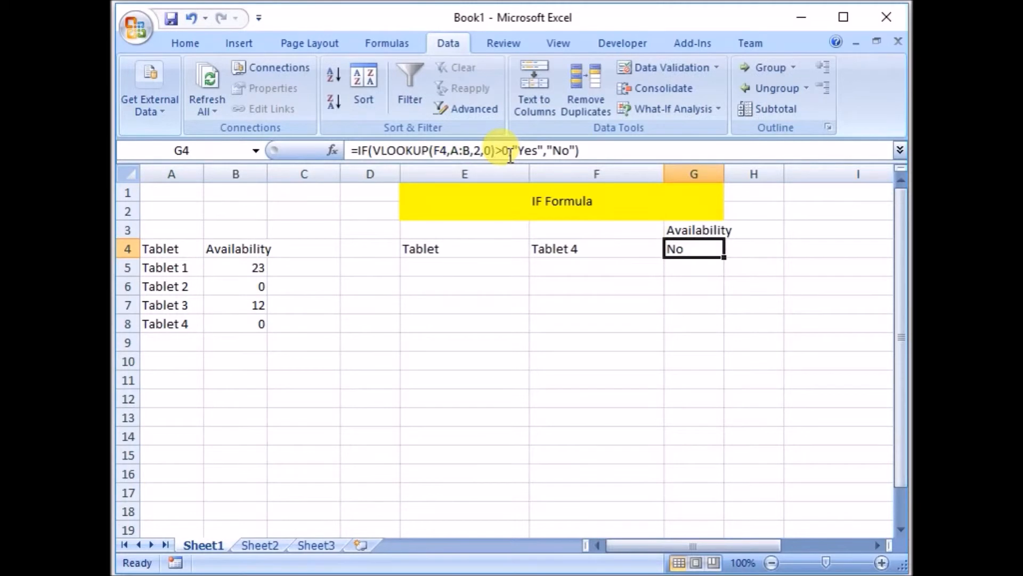
left_click(594, 250)
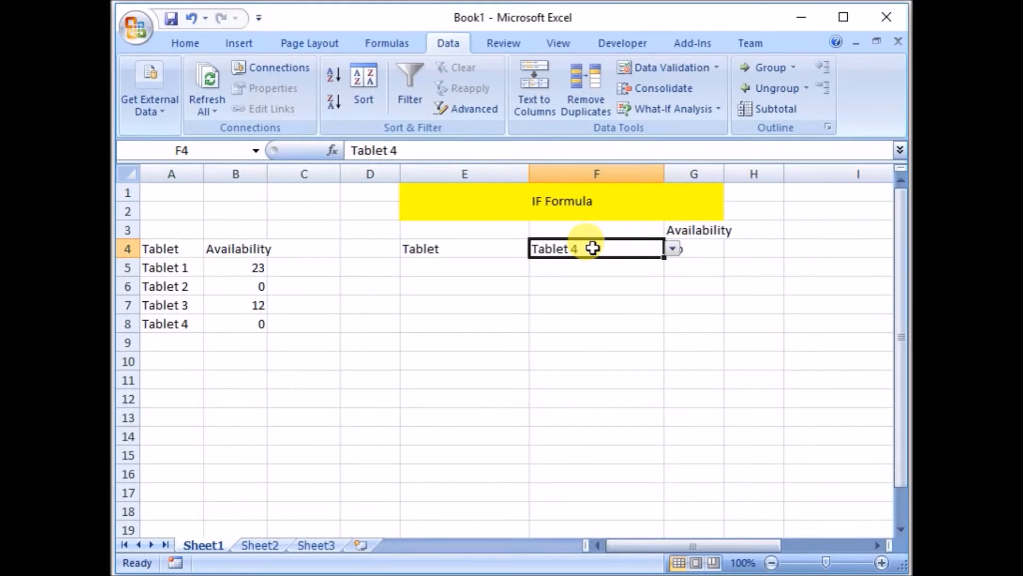
left_click(462, 246)
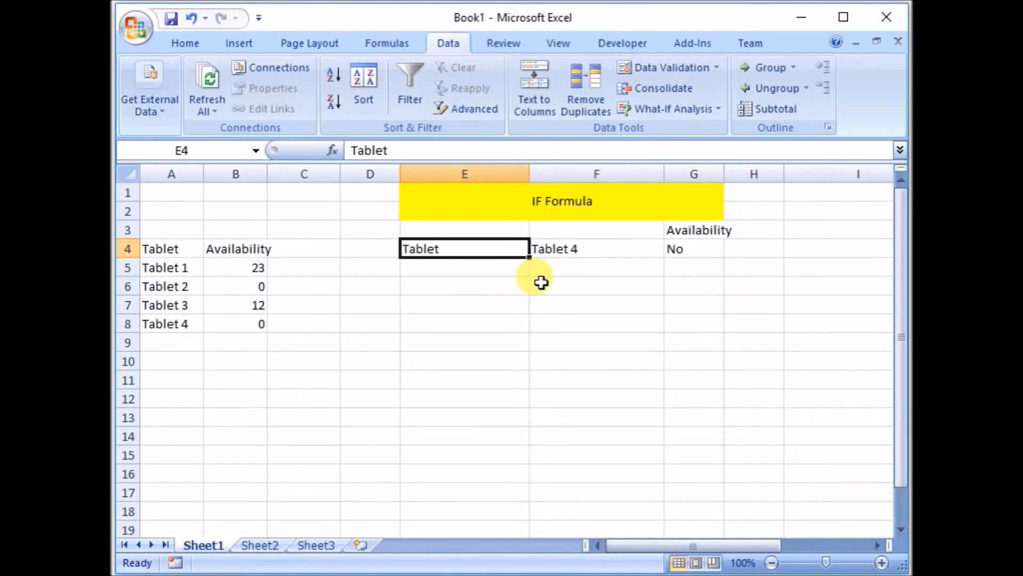
left_click(637, 247)
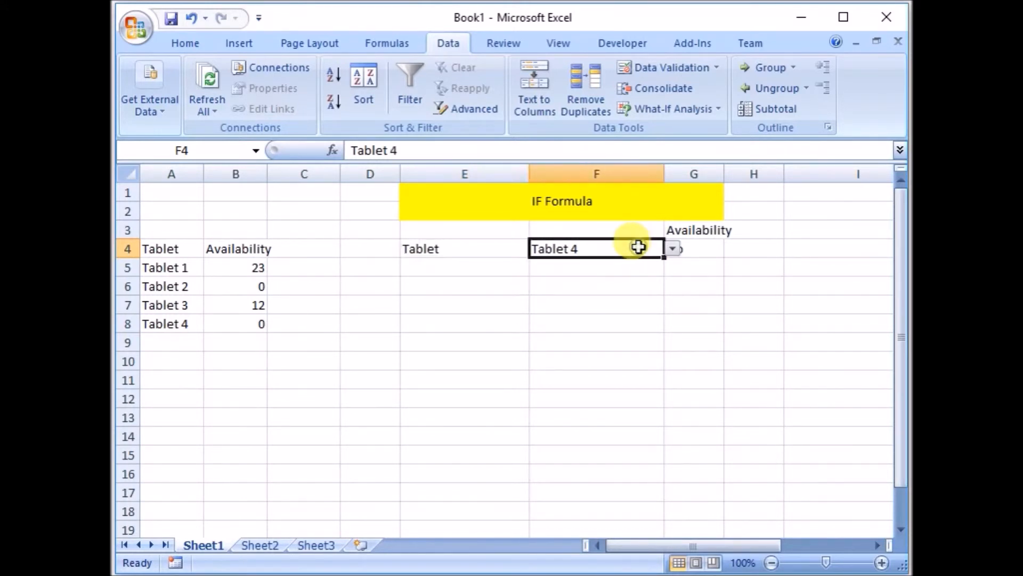
left_click(696, 249)
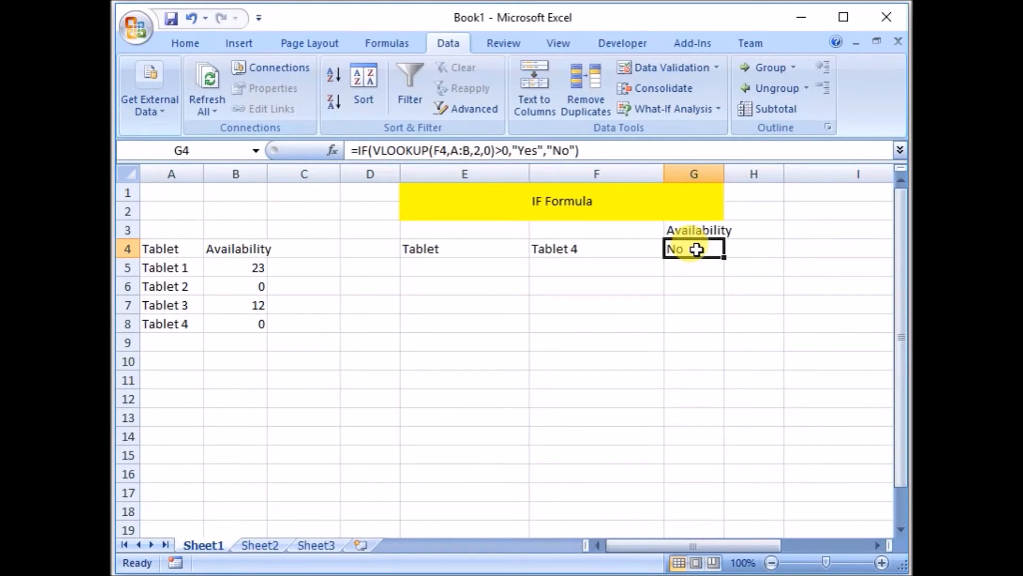